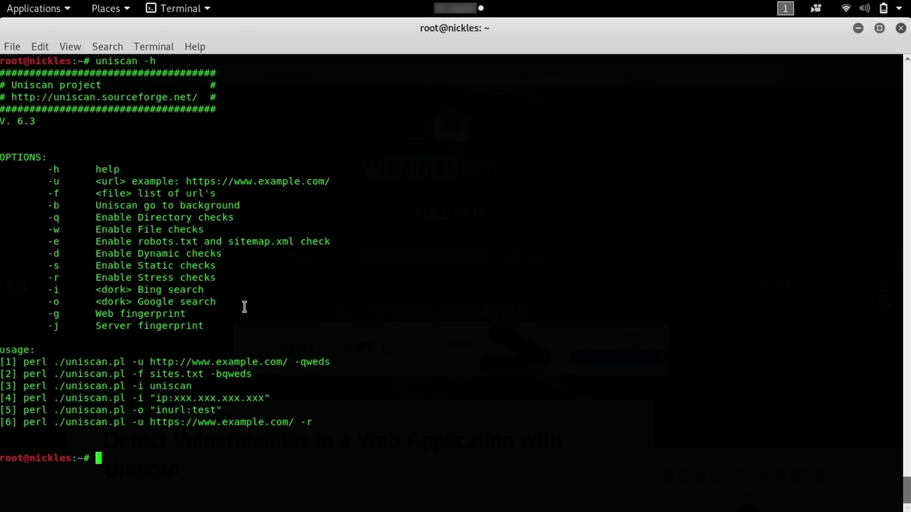
# Install the uniscan package with the command apt install uniscan
pyautogui.write('apt ins')
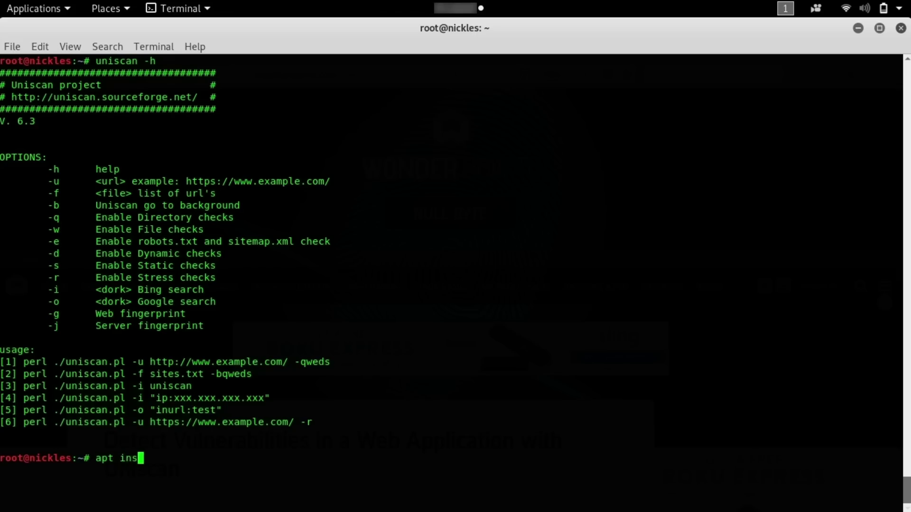
pyautogui.write('tall uniscan')
pyautogui.press('Return')
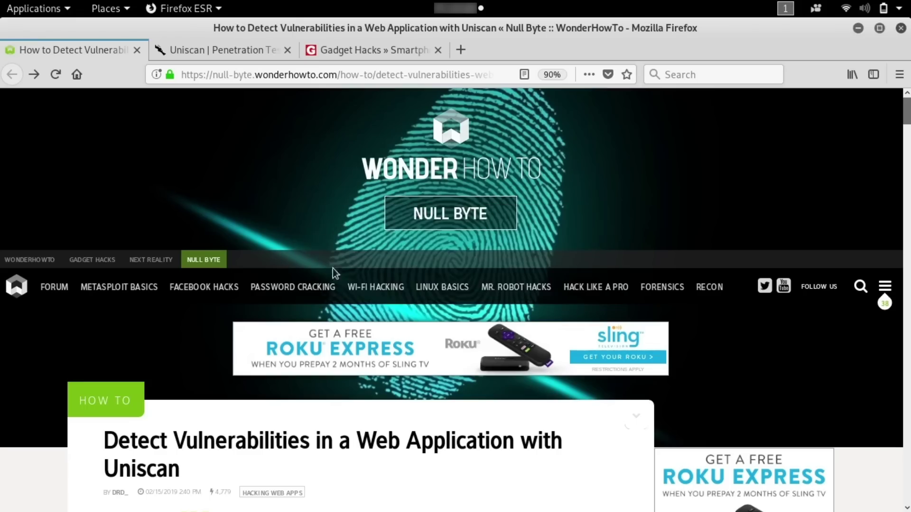
# In Firefox, read the Null Byte article on Uniscan, examining the example scans for each option and the section on its graphical interface
pyautogui.scroll(-2, 335, 273)
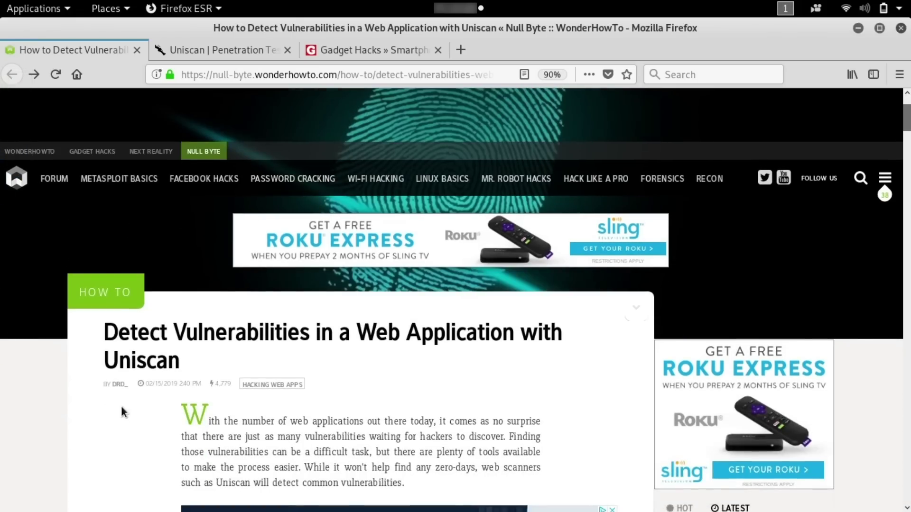
pyautogui.scroll(-10, 166, 388)
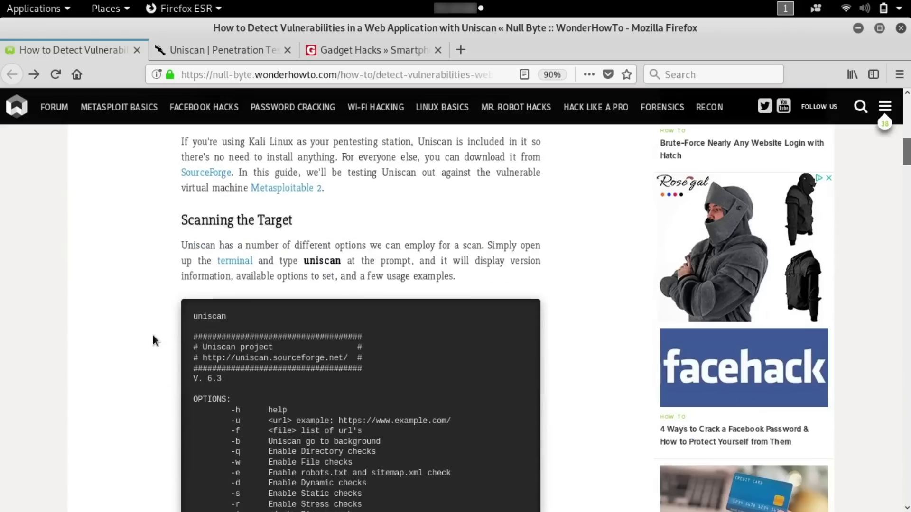
pyautogui.scroll(-10, 304, 335)
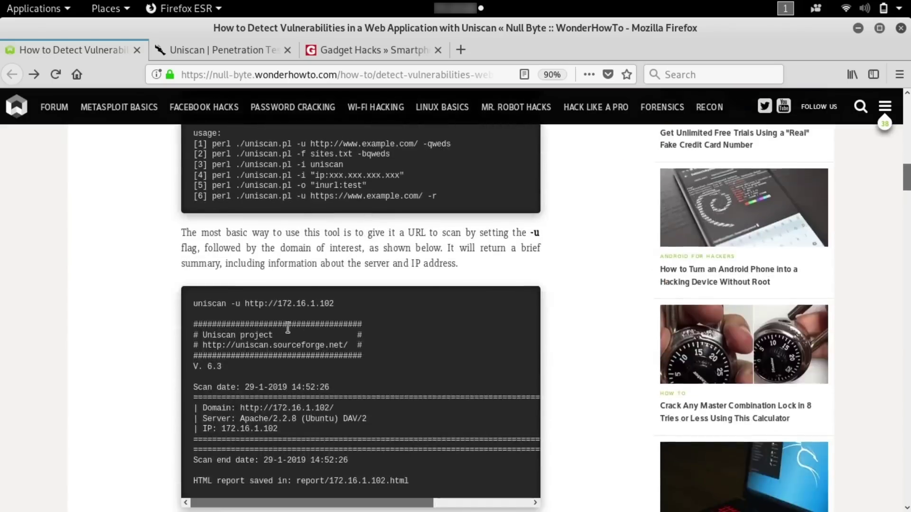
pyautogui.scroll(-6, 329, 257)
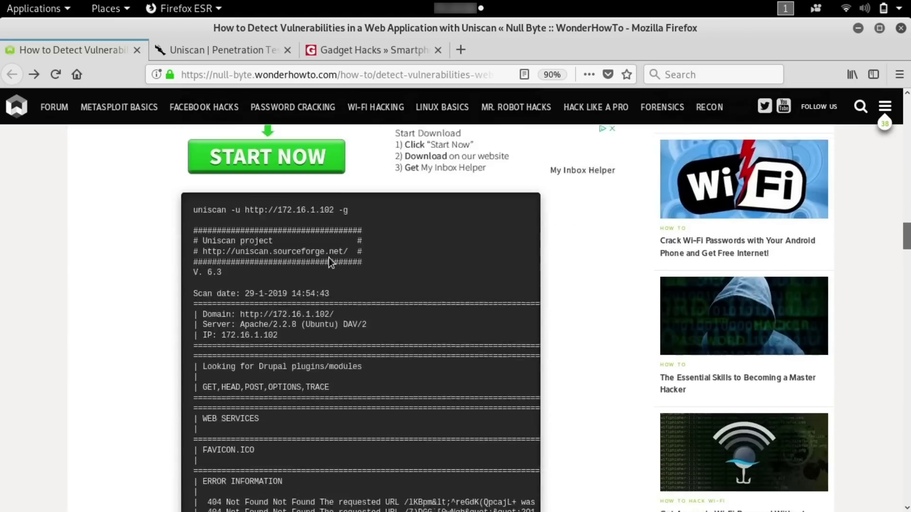
pyautogui.scroll(-12, 312, 303)
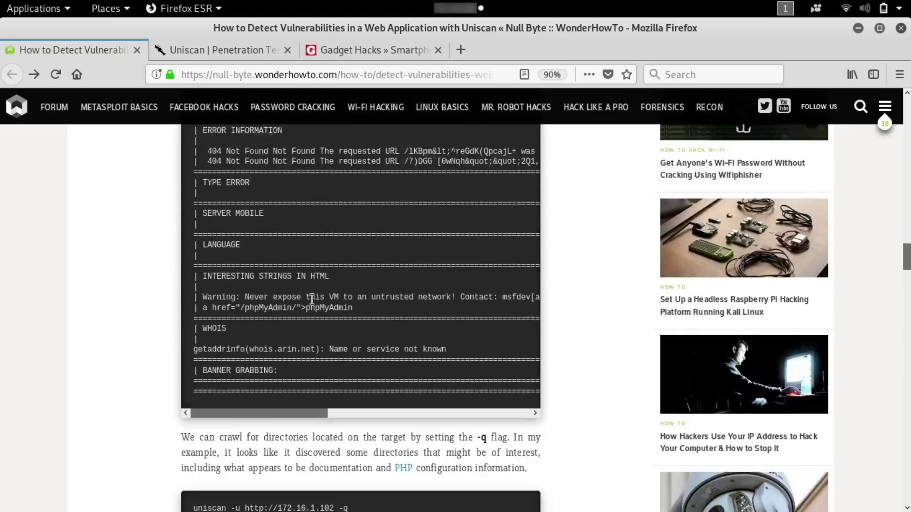
pyautogui.scroll(-5, 312, 300)
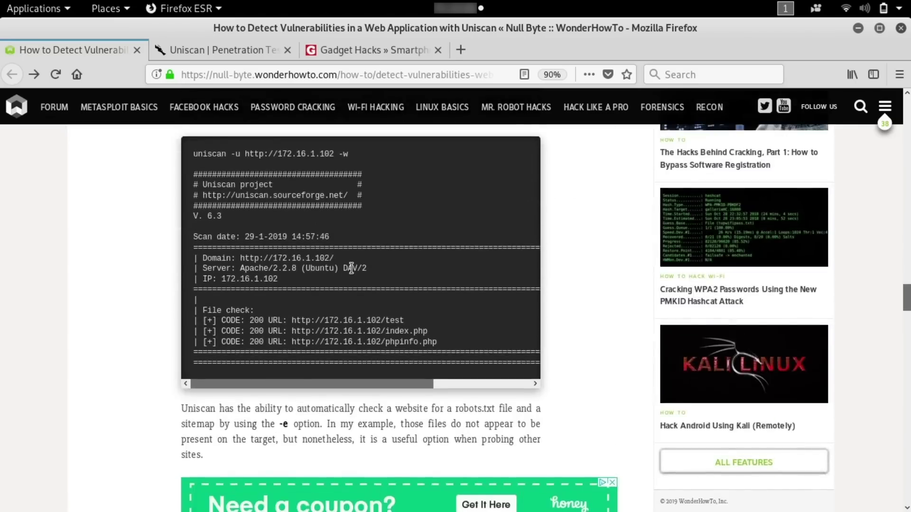
pyautogui.scroll(5, 351, 269)
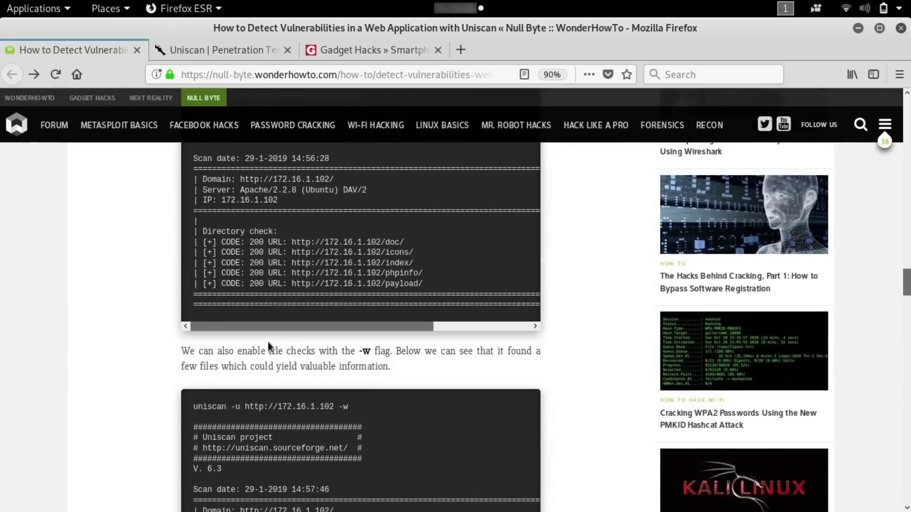
pyautogui.scroll(-10, 268, 341)
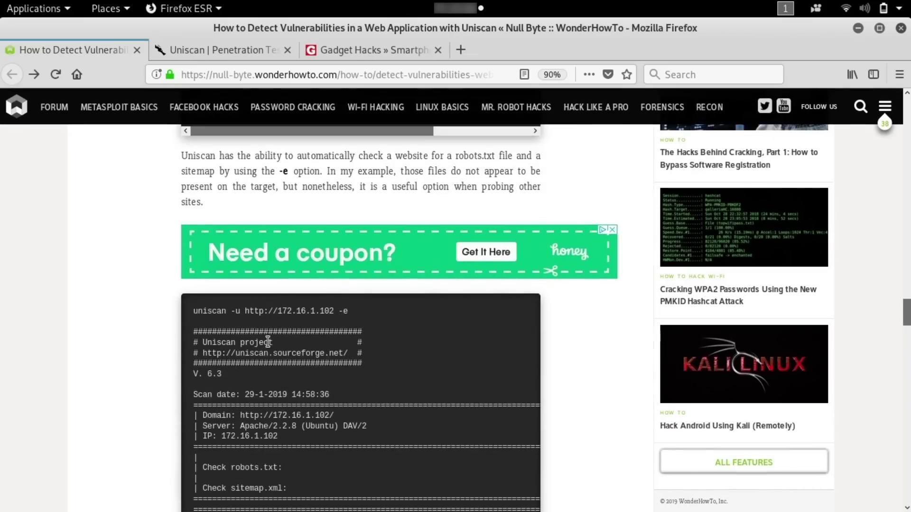
pyautogui.scroll(-5, 268, 342)
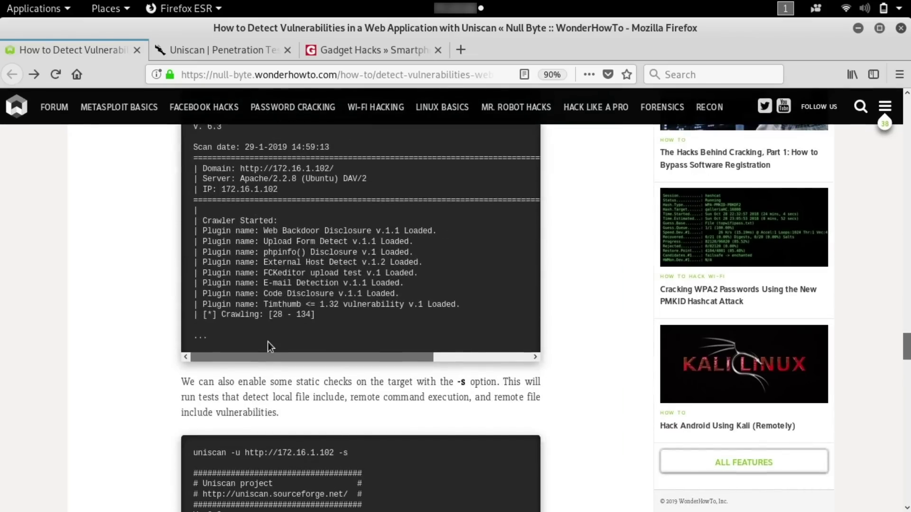
pyautogui.scroll(-8, 267, 341)
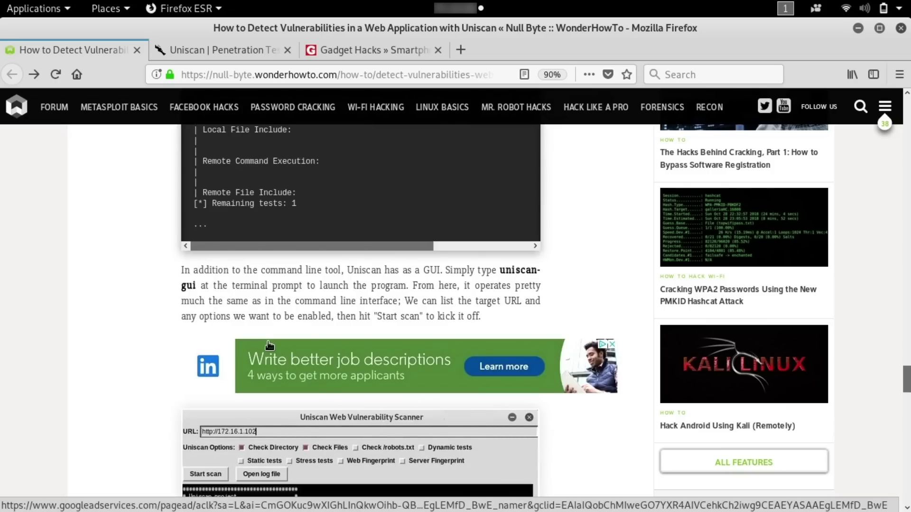
pyautogui.scroll(-5, 269, 346)
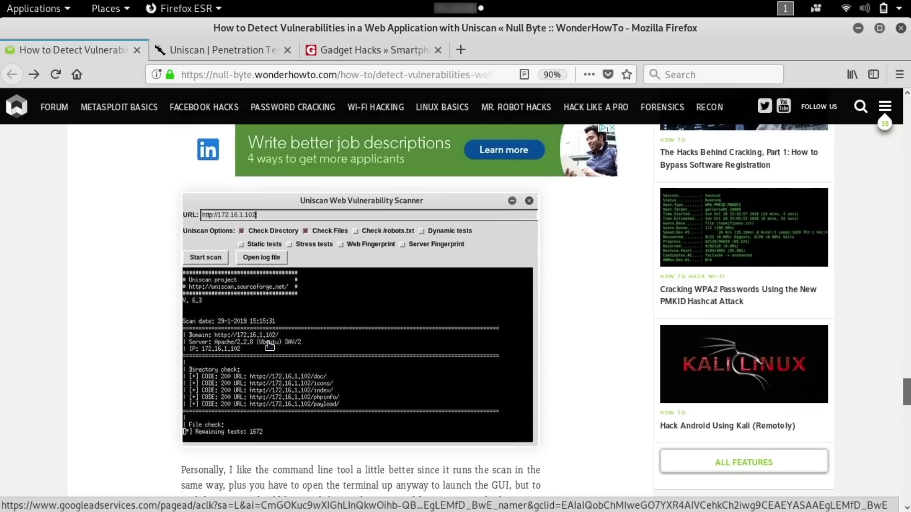
pyautogui.scroll(8, 269, 346)
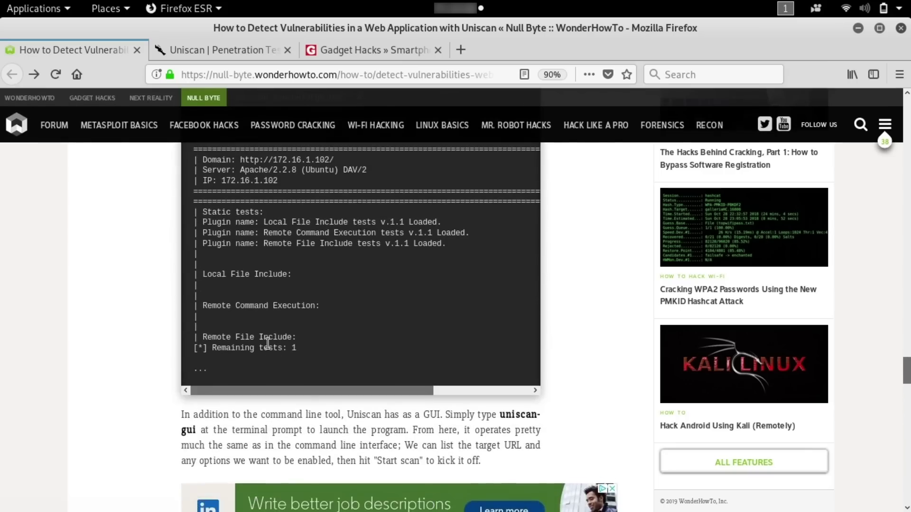
pyautogui.scroll(3, 268, 343)
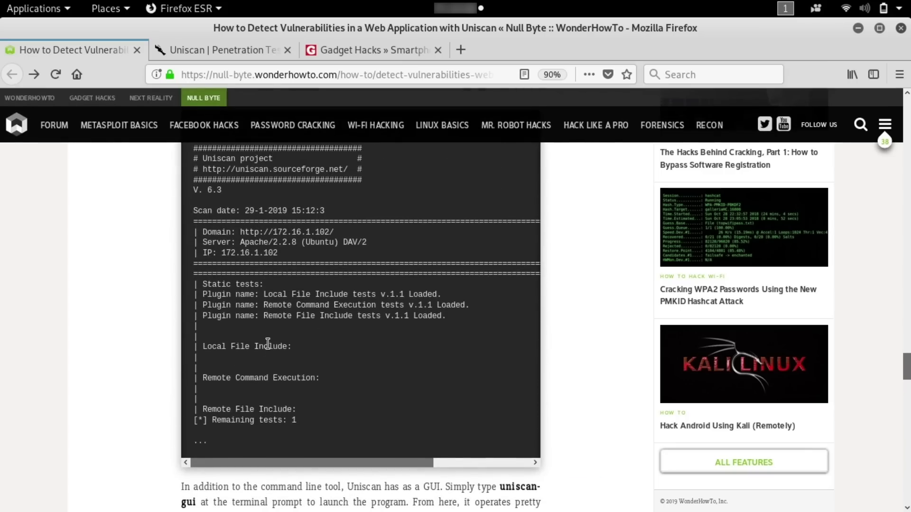
# Switch to the terminal and examine the priceline.com scan output, including the WHOIS, NSLOOKUP, robots.txt and crawler sections
pyautogui.hotkey('alt', 'Tab')
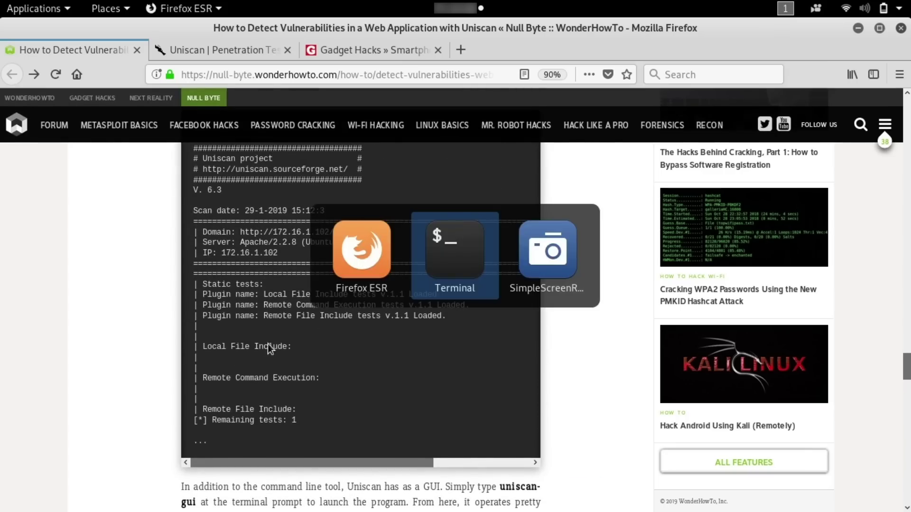
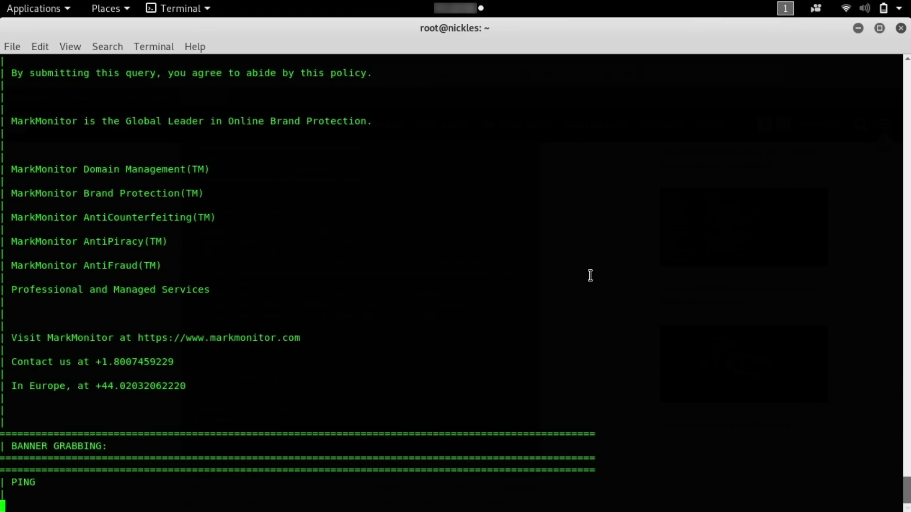
pyautogui.scroll(6, 591, 276)
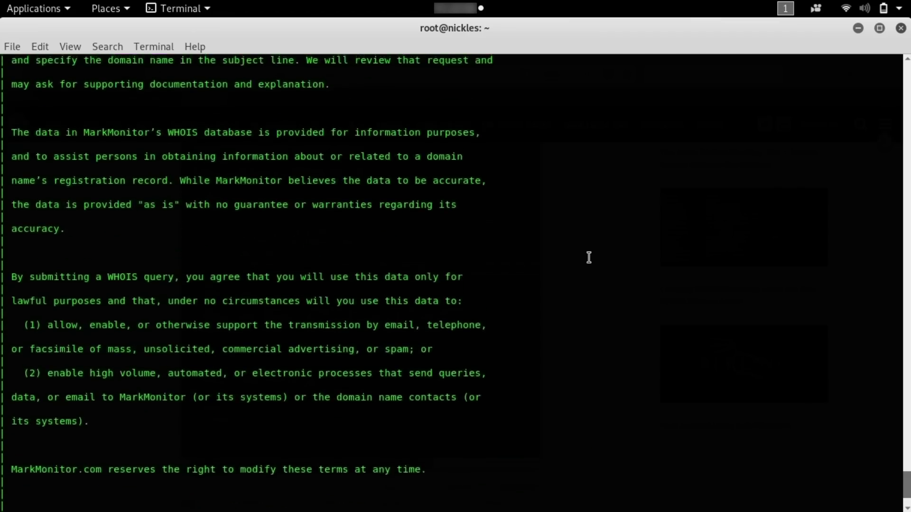
pyautogui.scroll(15, 589, 258)
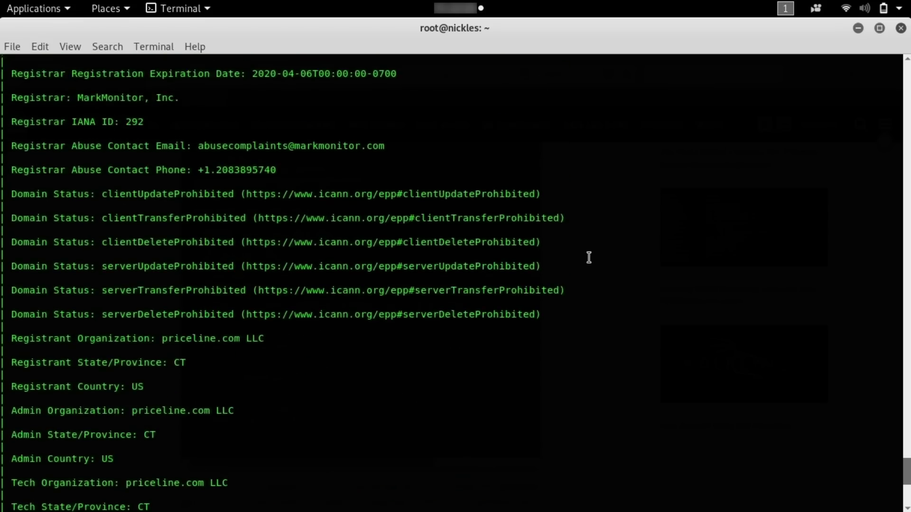
pyautogui.scroll(15, 589, 258)
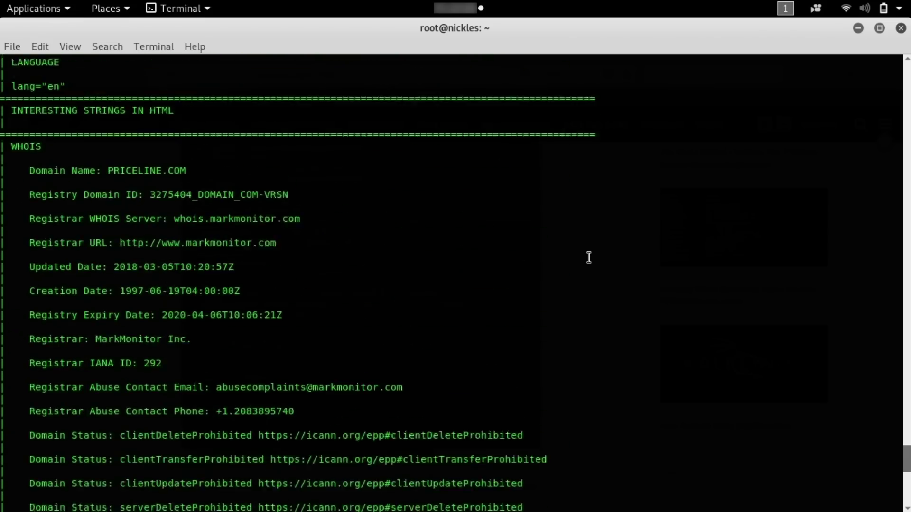
pyautogui.scroll(3, 588, 257)
pyautogui.scroll(-8, 589, 258)
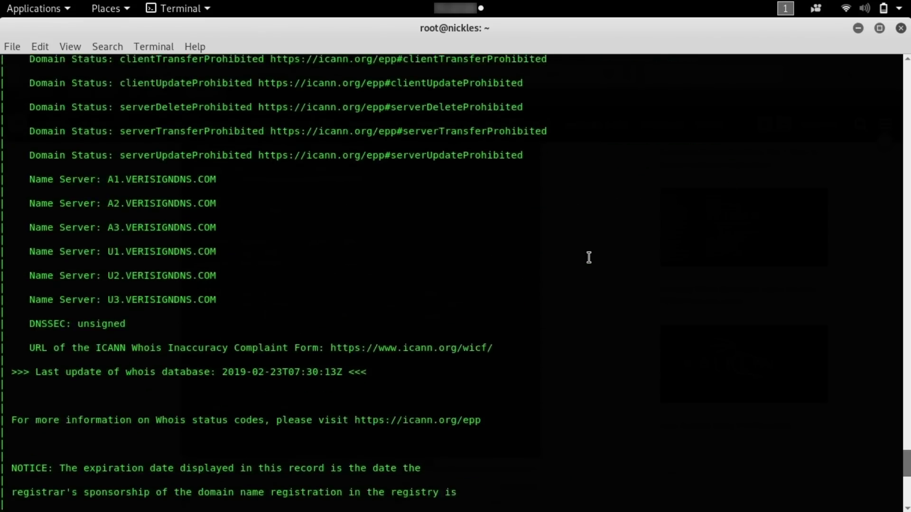
pyautogui.scroll(-20, 589, 257)
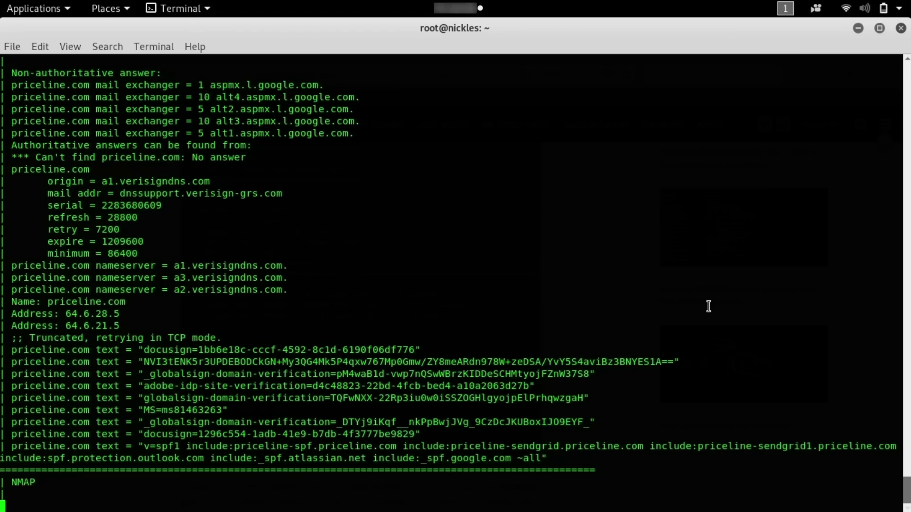
pyautogui.scroll(3, 417, 109)
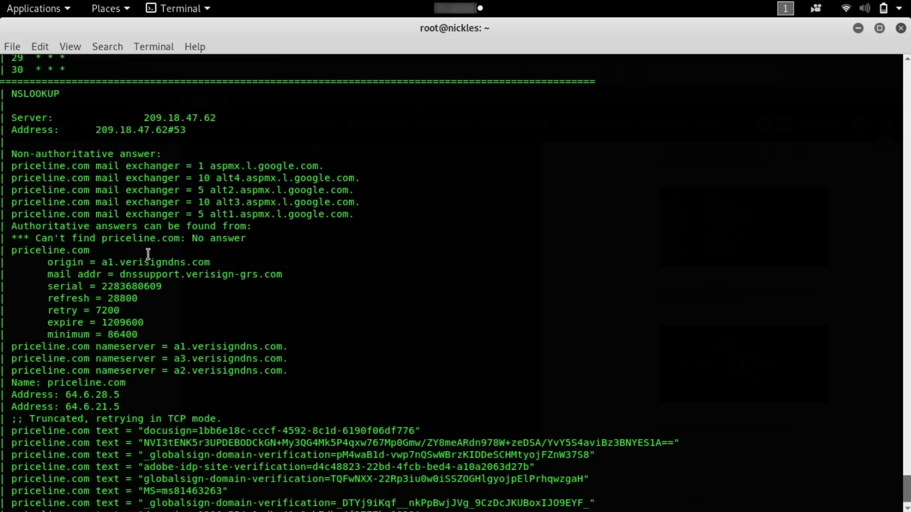
pyautogui.scroll(-3, 219, 434)
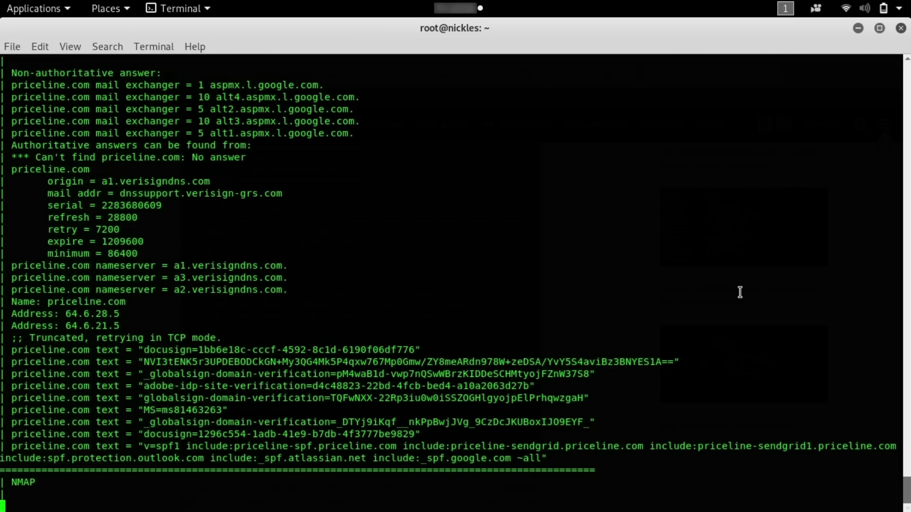
pyautogui.scroll(6, 741, 292)
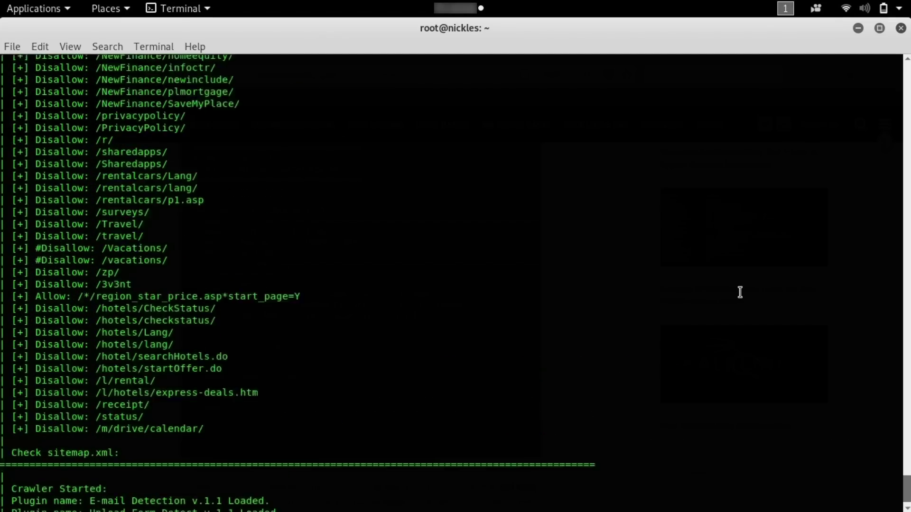
pyautogui.scroll(-6, 252, 260)
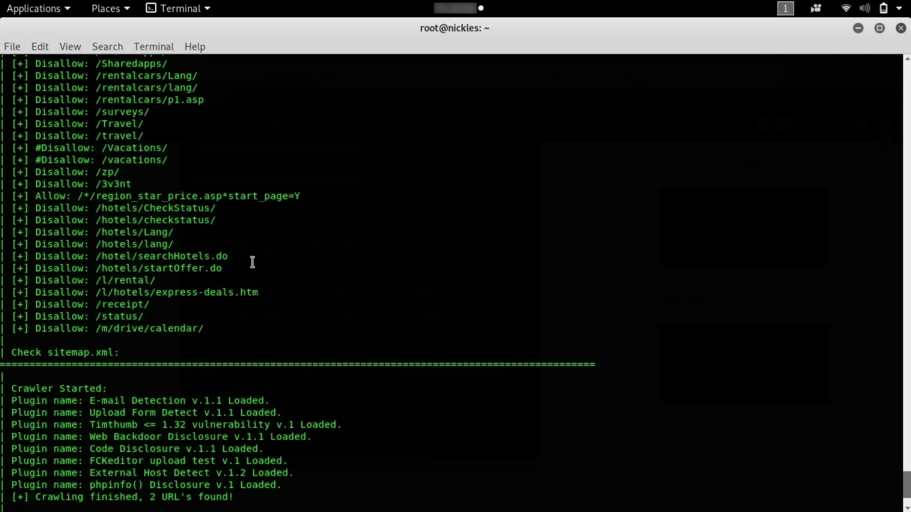
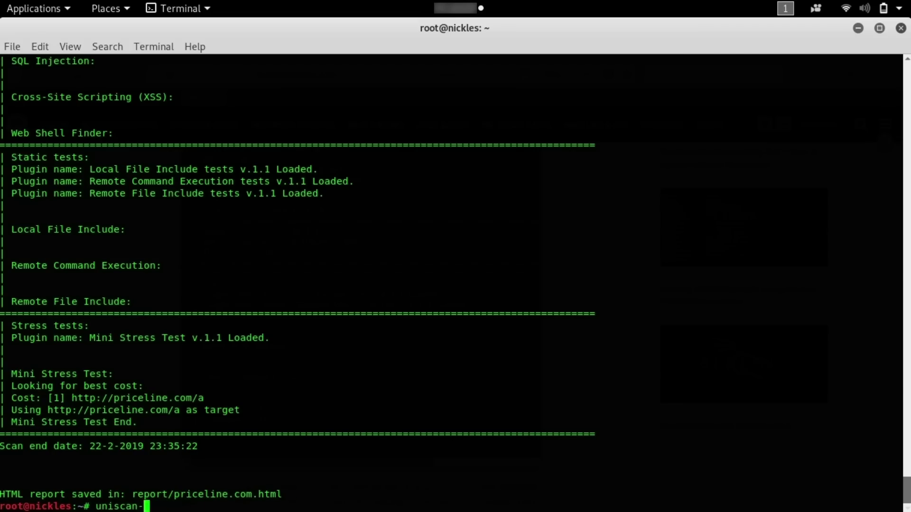
# Launch Uniscan's graphical version with uniscan-gui and clear the default target URL
pyautogui.write('gui')
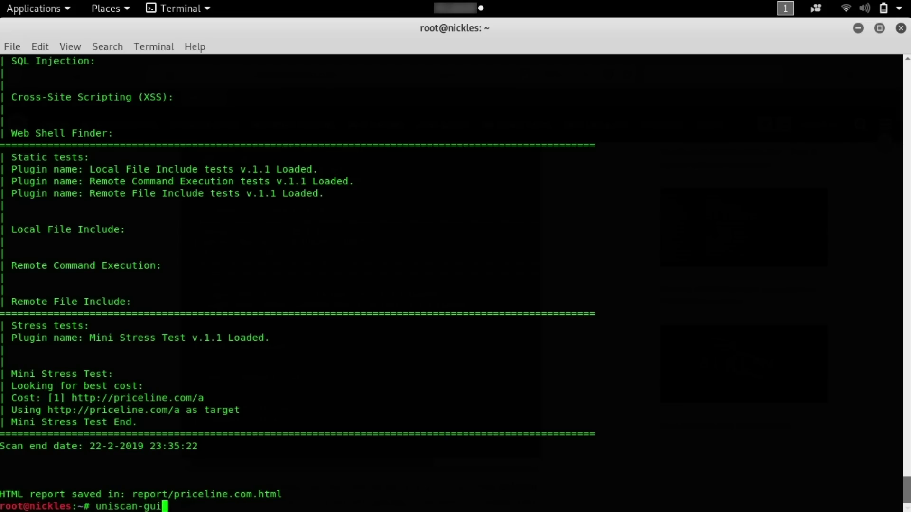
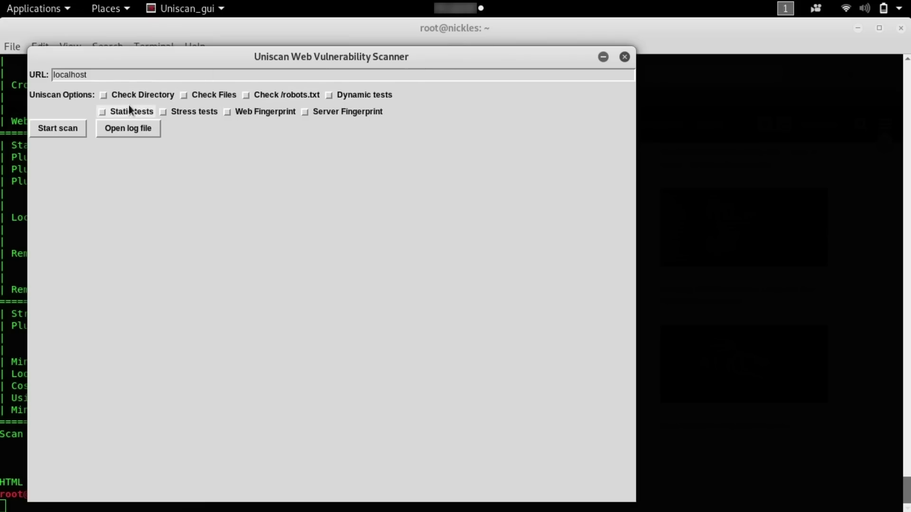
pyautogui.click(95, 73)
pyautogui.doubleClick(100, 73)
pyautogui.press('BackSpace')
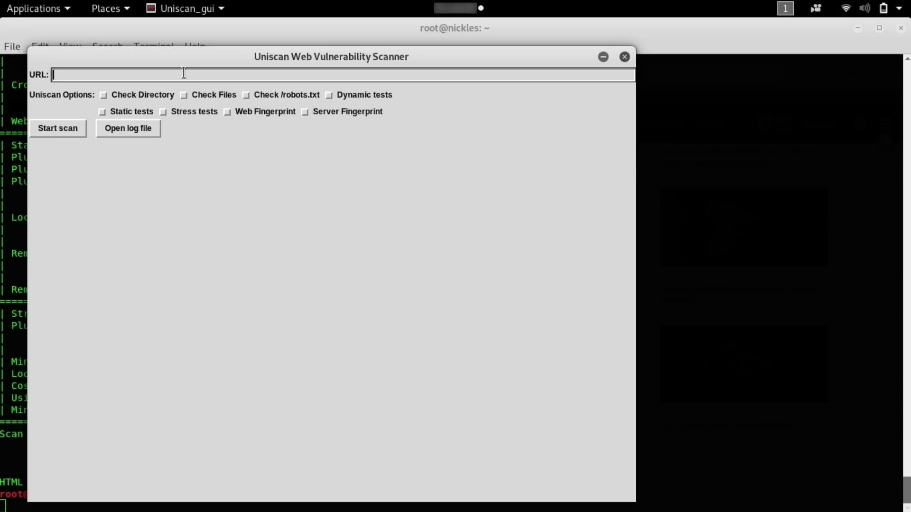
pyautogui.hotkey('alt', 'Tab')
pyautogui.hotkey('alt', 'Tab')
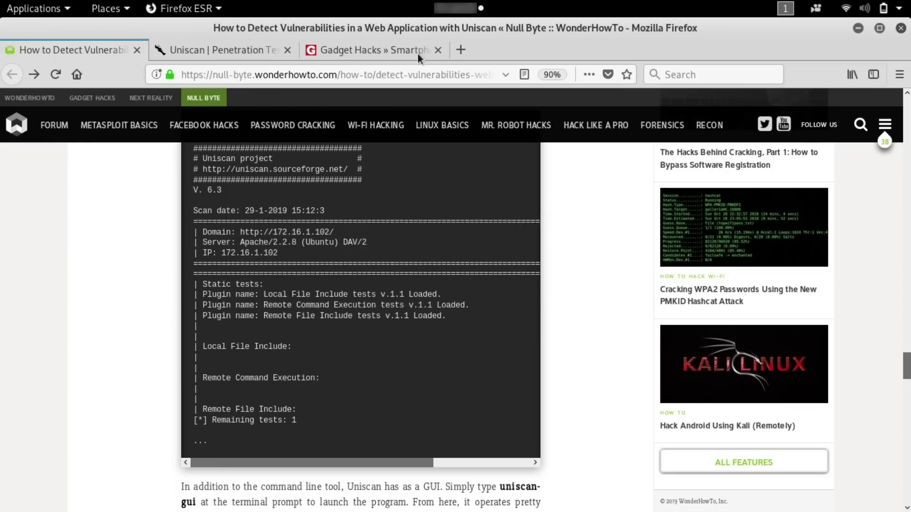
pyautogui.click(403, 50)
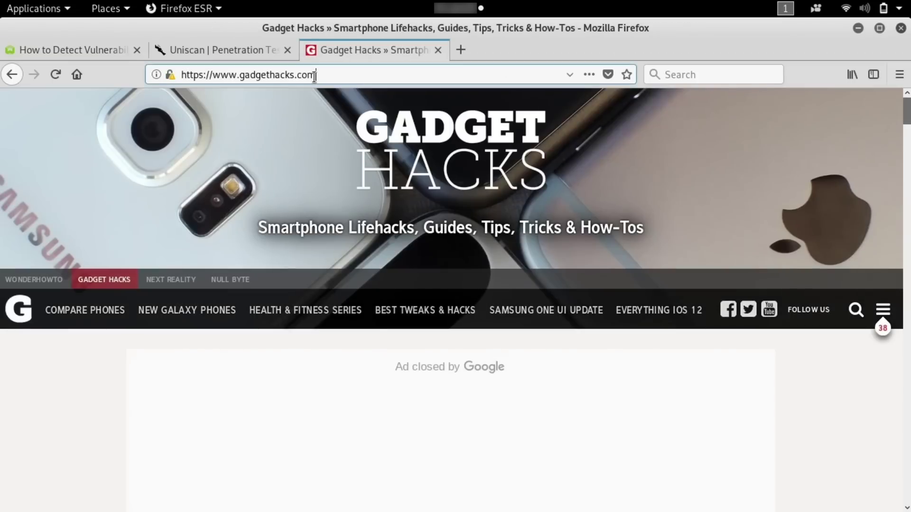
pyautogui.click(314, 76)
pyautogui.hotkey('ctrl', 'c')
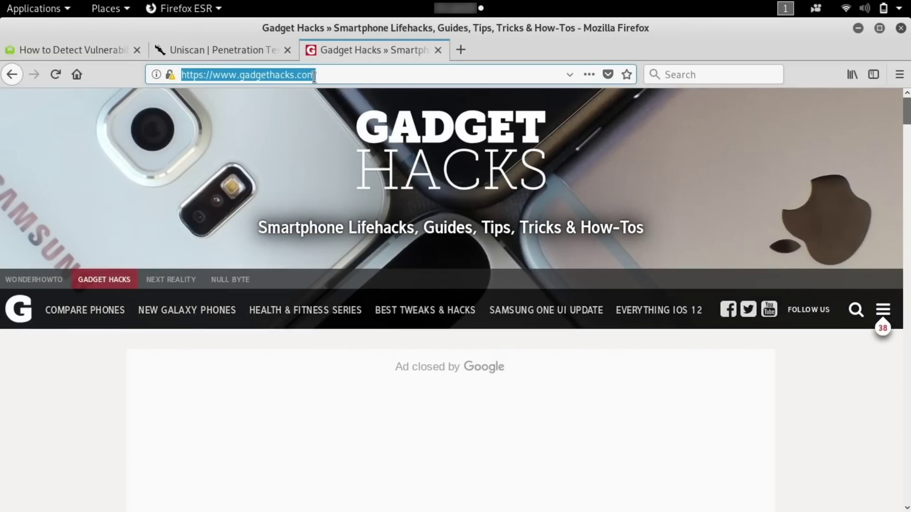
pyautogui.hotkey('alt', 'Tab')
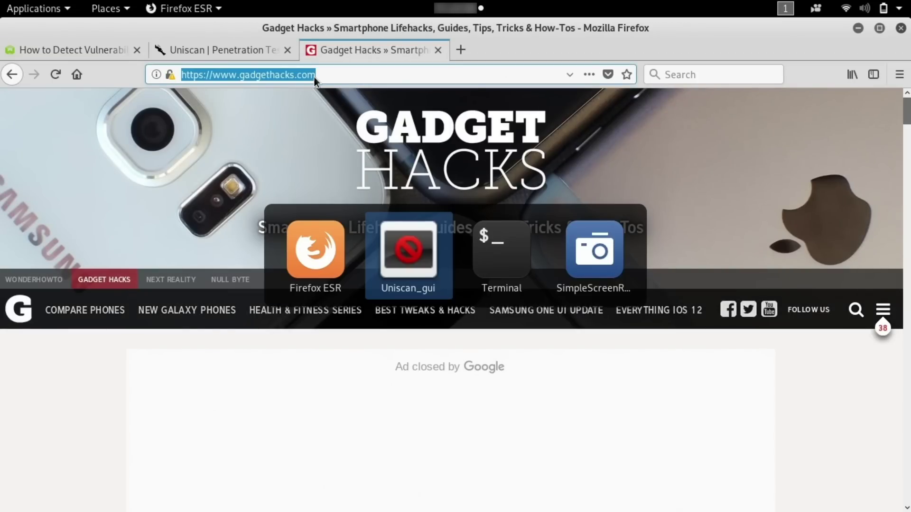
pyautogui.hotkey('ctrl', 'v')
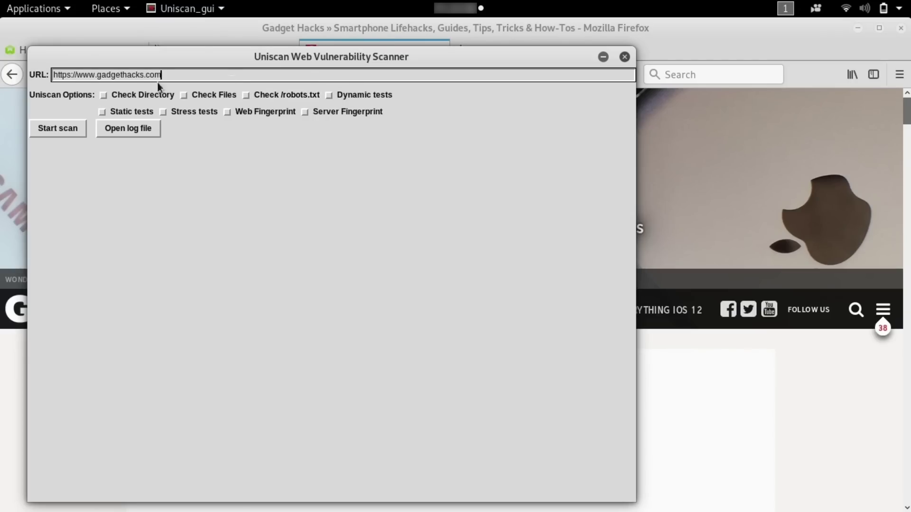
# Enable Check Directory, Check Files, Web Fingerprint and Server Fingerprint for the target, and start the scan
pyautogui.click(104, 95)
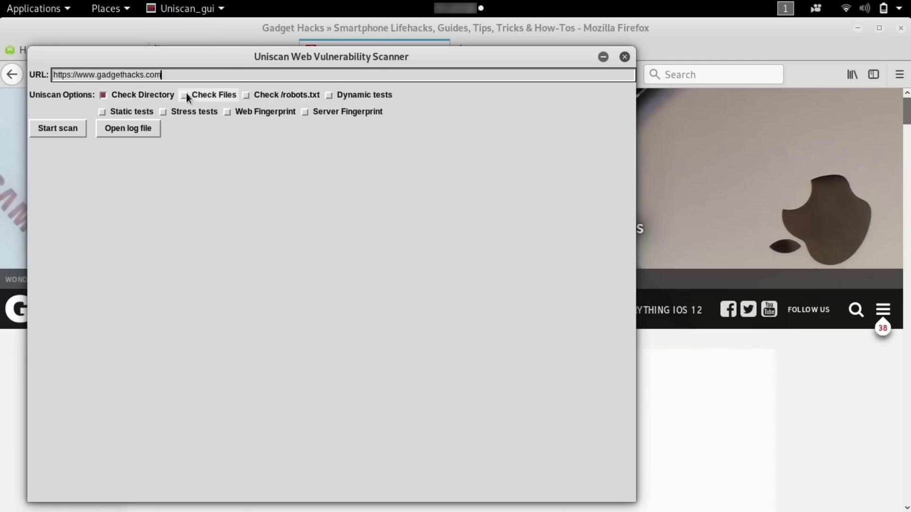
pyautogui.click(184, 95)
pyautogui.click(224, 113)
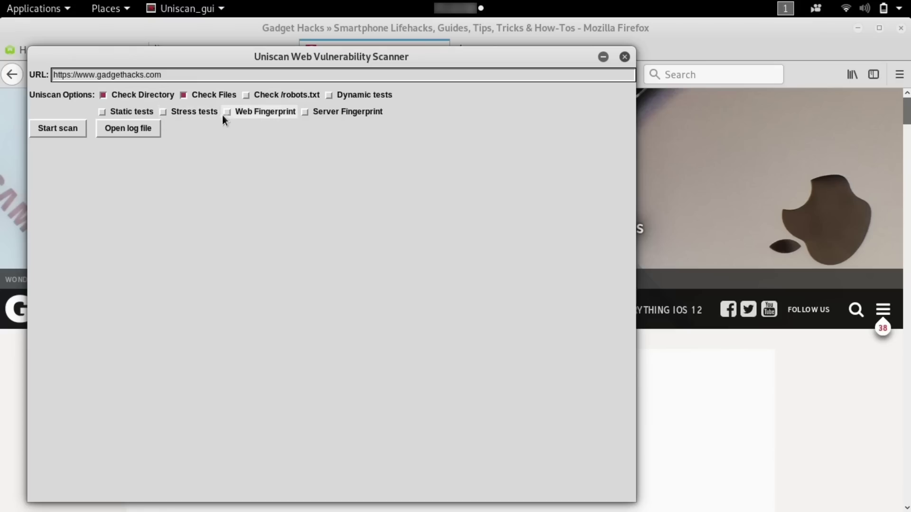
pyautogui.click(304, 112)
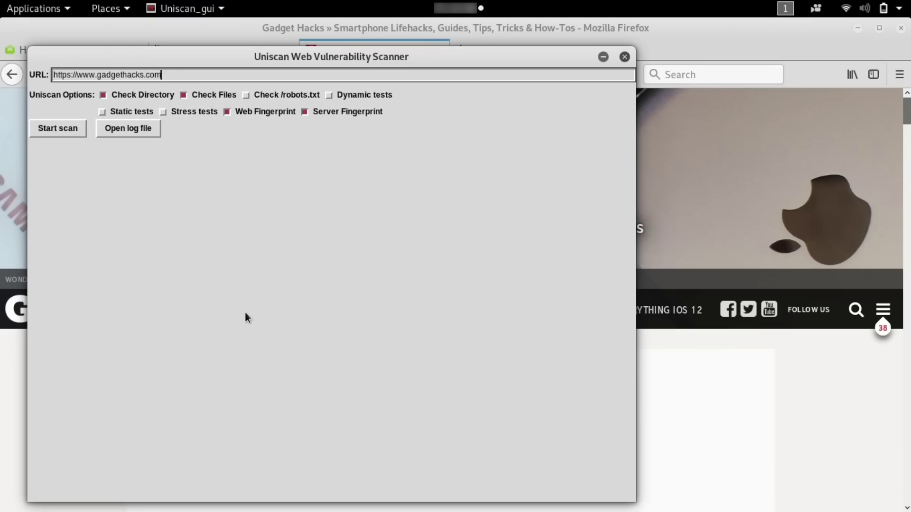
pyautogui.click(48, 131)
# Open the Uniscan log file and look over the latest gadgethacks.com results at its end, including the file check section
pyautogui.click(126, 130)
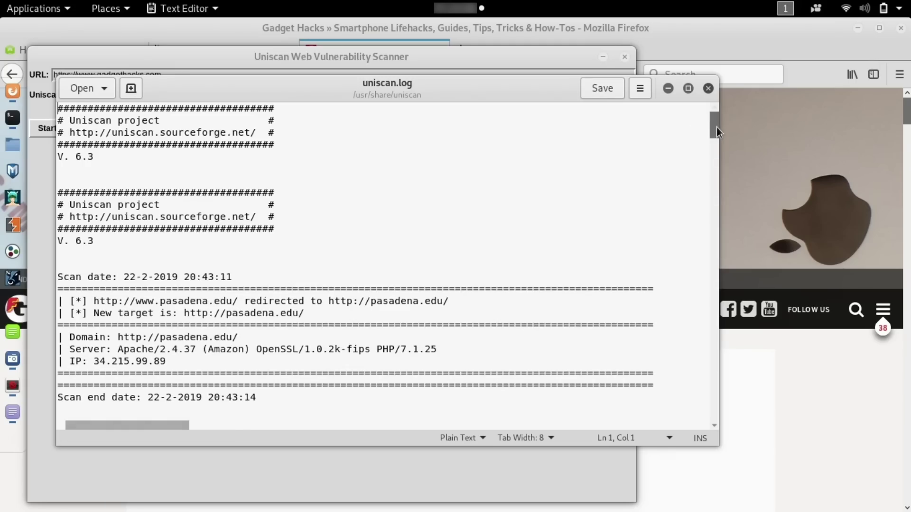
pyautogui.moveTo(716, 126); pyautogui.dragTo(719, 436)
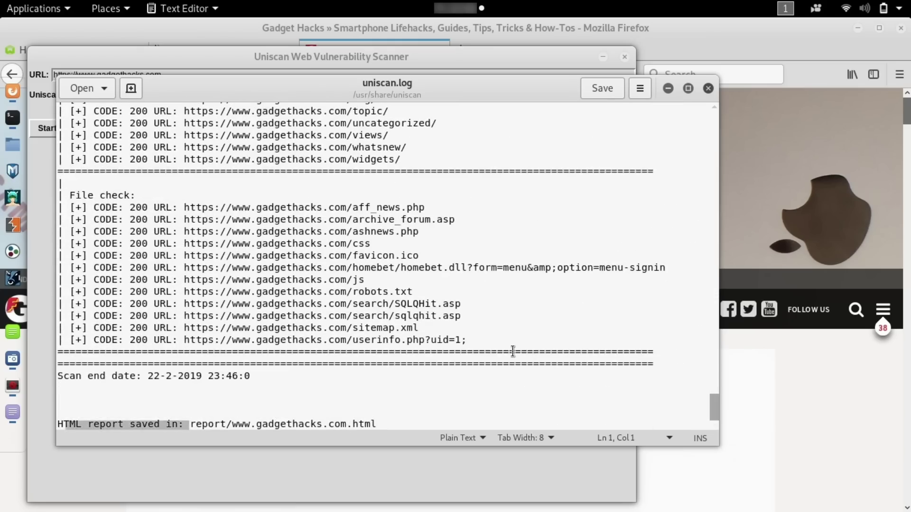
pyautogui.scroll(8, 513, 352)
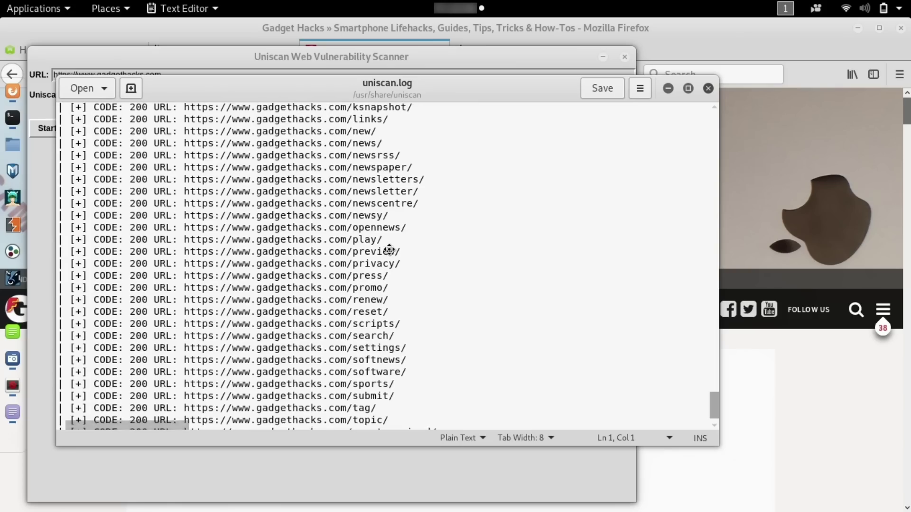
pyautogui.scroll(20, 390, 251)
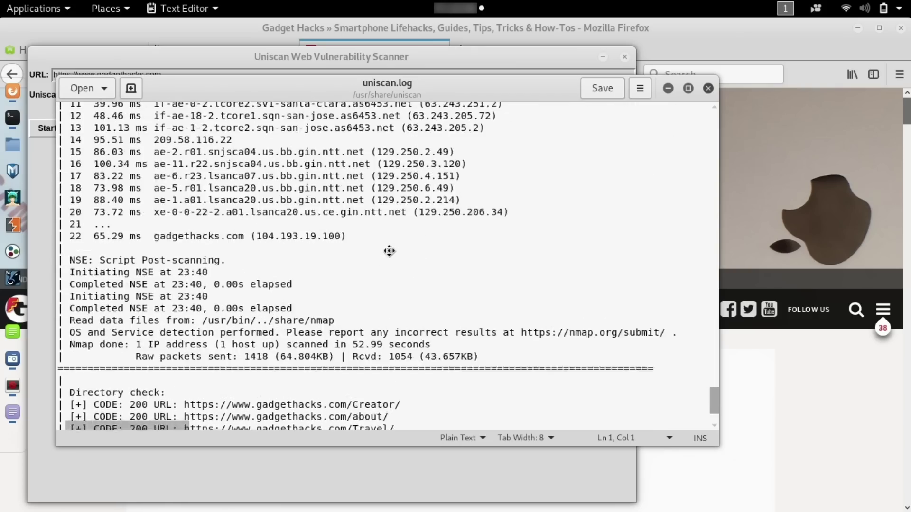
pyautogui.scroll(-20, 389, 251)
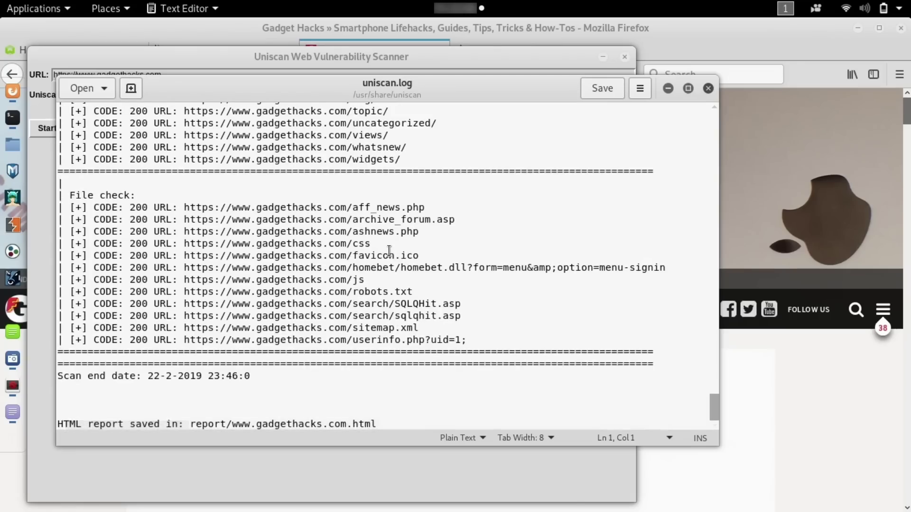
# Examine the directory check section of the gadgethacks.com scan, reading through the listed directory URLs
pyautogui.scroll(8, 389, 251)
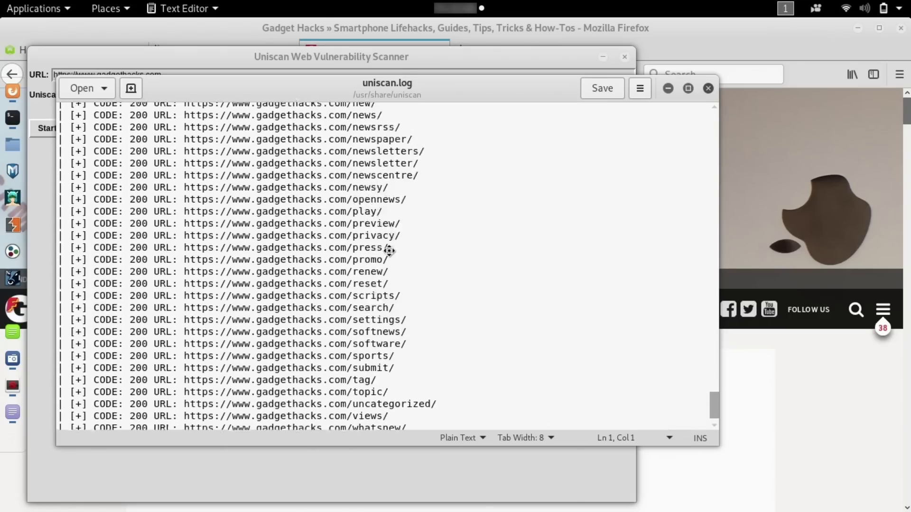
pyautogui.scroll(13, 389, 251)
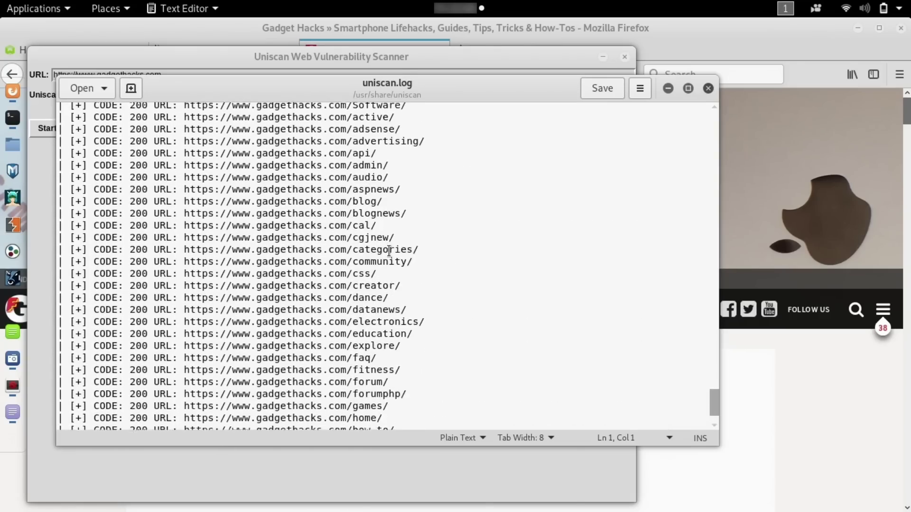
pyautogui.scroll(1, 389, 251)
pyautogui.scroll(5, 389, 251)
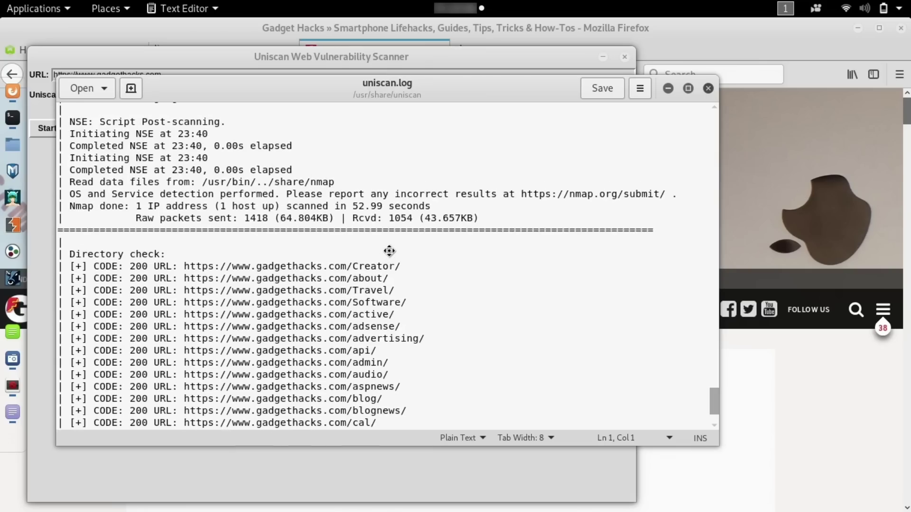
pyautogui.scroll(-2, 389, 251)
pyautogui.scroll(-8, 389, 251)
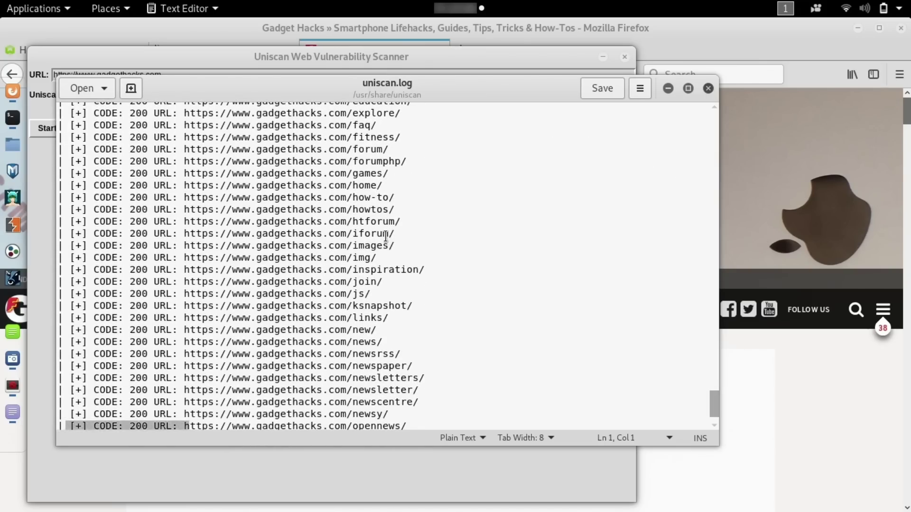
pyautogui.scroll(-5, 386, 236)
pyautogui.scroll(8, 386, 236)
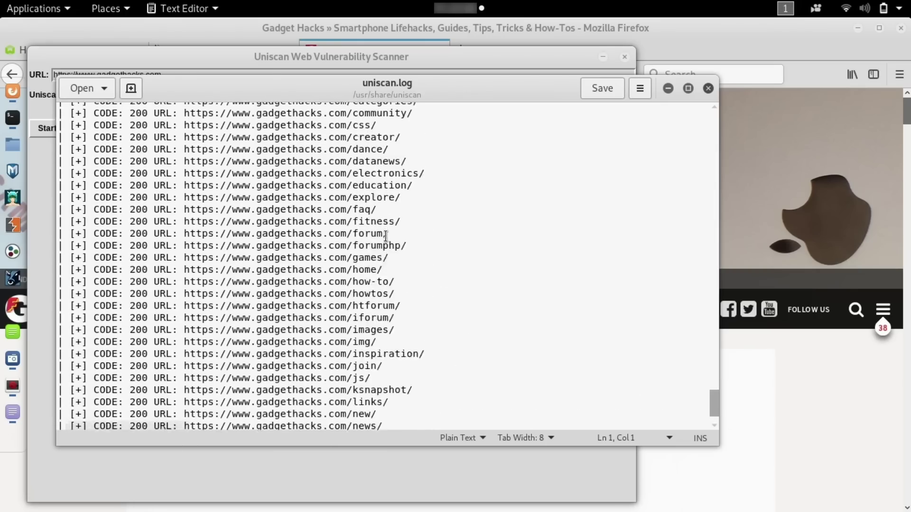
pyautogui.scroll(10, 385, 236)
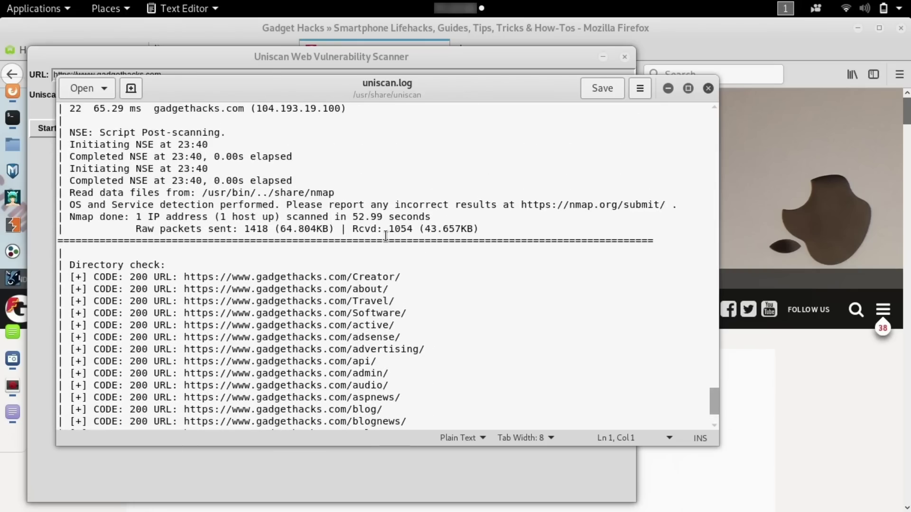
pyautogui.scroll(-6, 386, 236)
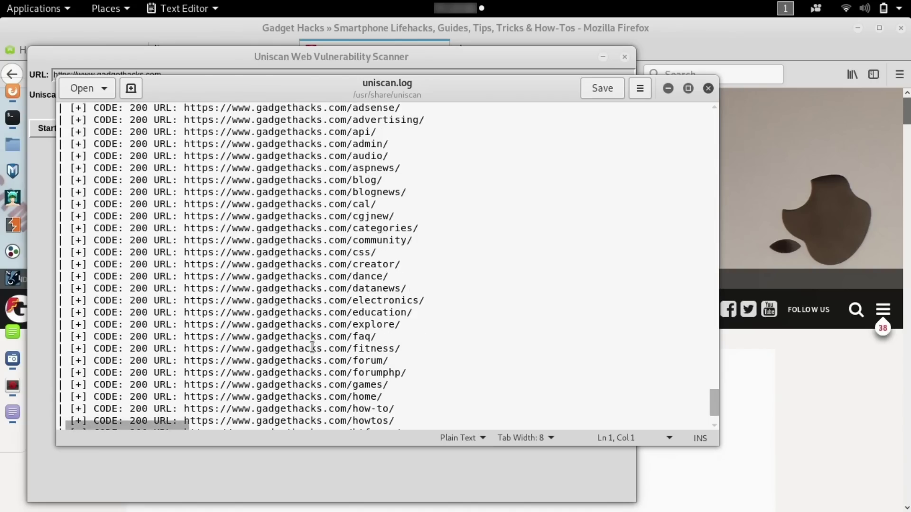
pyautogui.scroll(11, 311, 347)
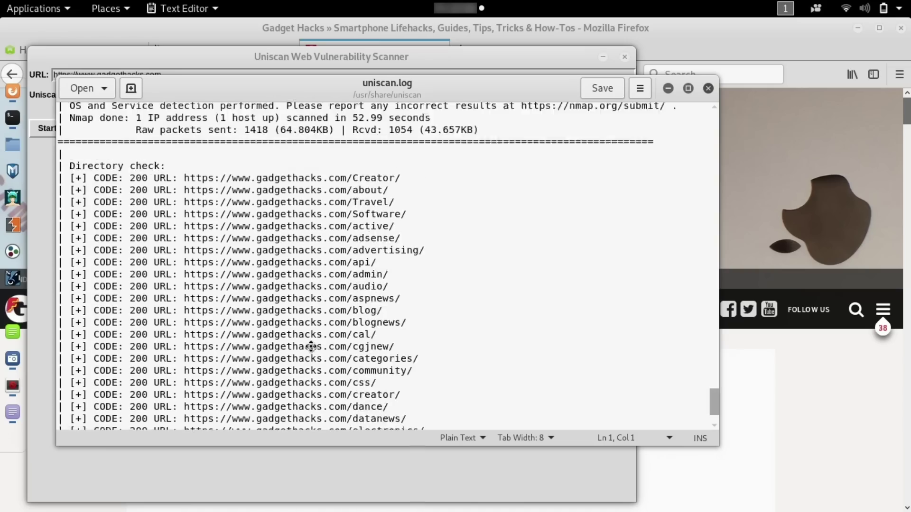
pyautogui.scroll(-7, 311, 346)
pyautogui.scroll(-7, 311, 347)
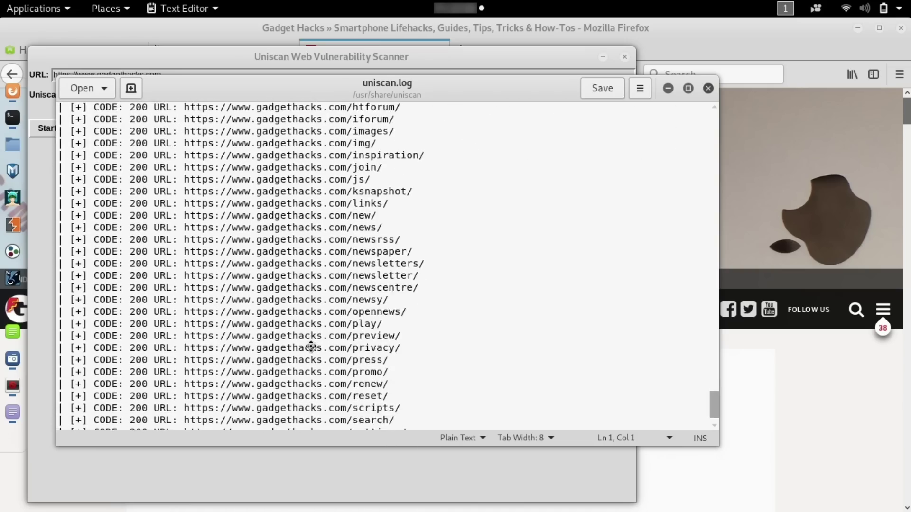
pyautogui.scroll(10, 311, 347)
pyautogui.scroll(8, 311, 346)
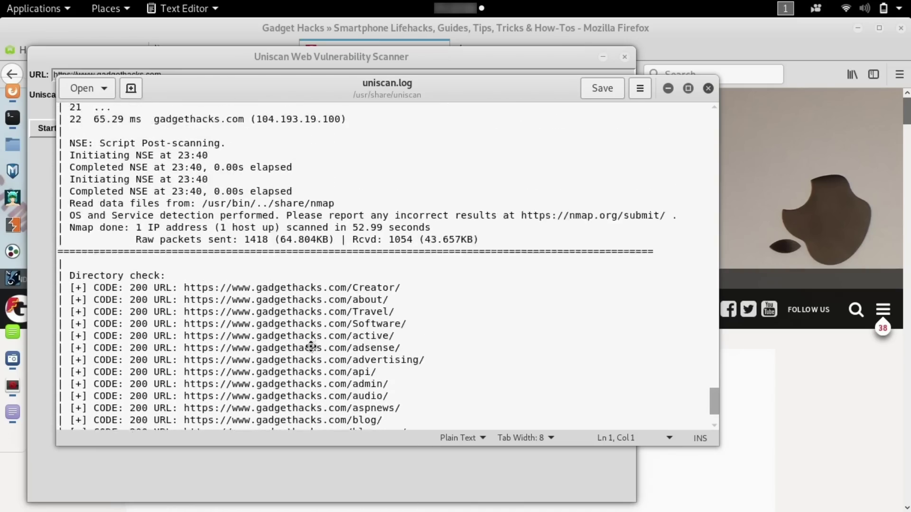
pyautogui.scroll(-12, 311, 347)
pyautogui.scroll(-1, 311, 347)
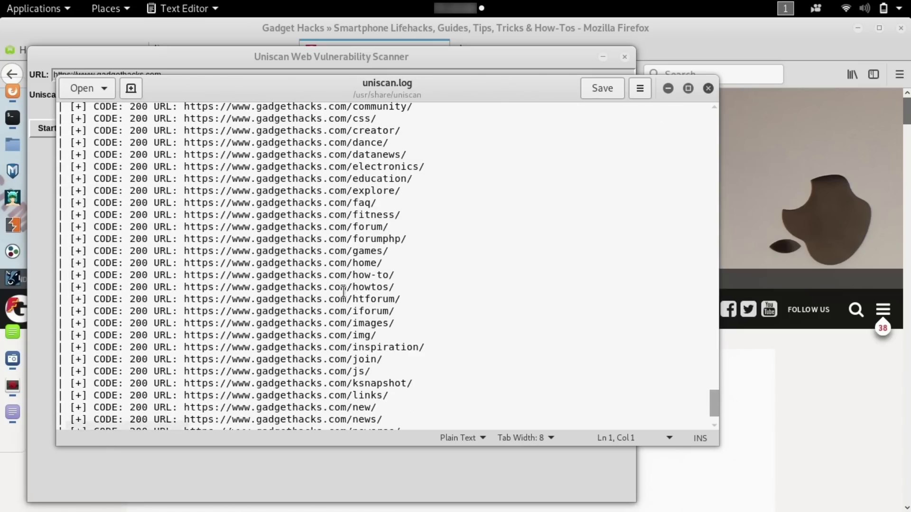
# Examine the server fingerprint results in the log, including the SSL certificate, operating system guesses and traceroute hops
pyautogui.scroll(14, 326, 300)
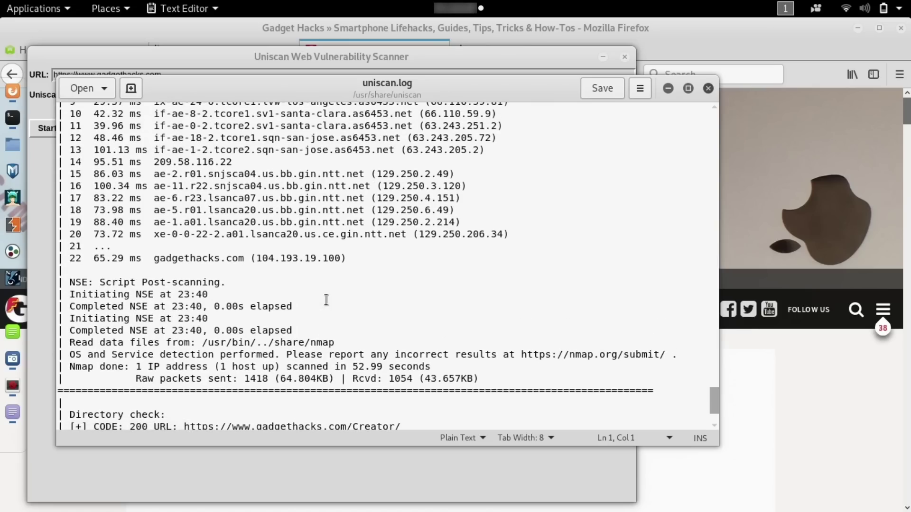
pyautogui.scroll(4, 327, 300)
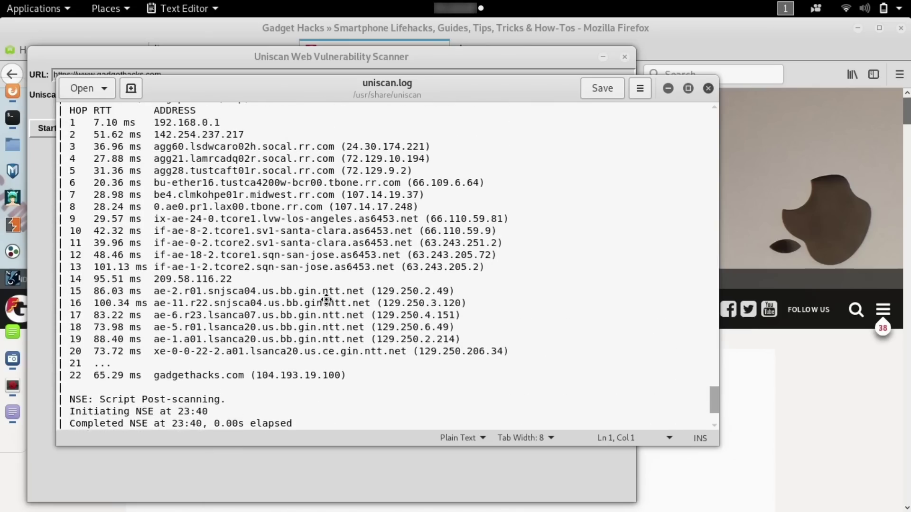
pyautogui.scroll(7, 326, 300)
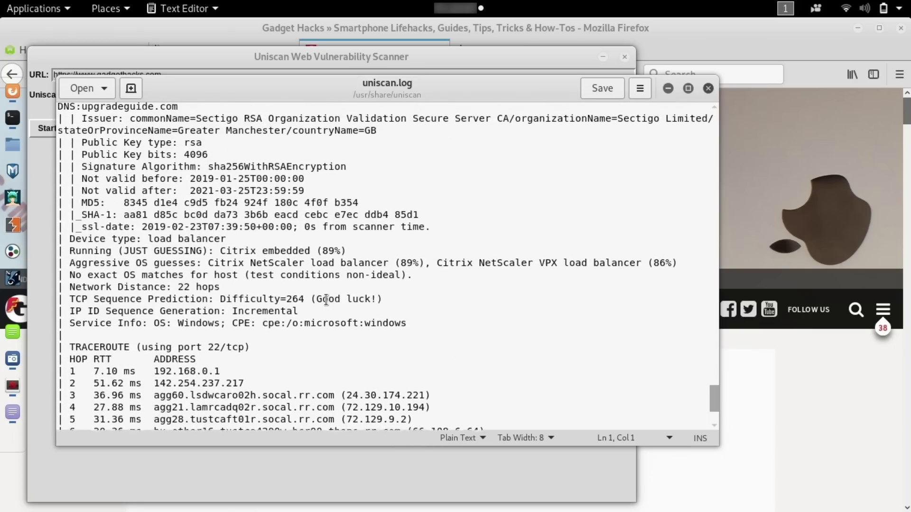
pyautogui.moveTo(67, 427); pyautogui.dragTo(189, 427)
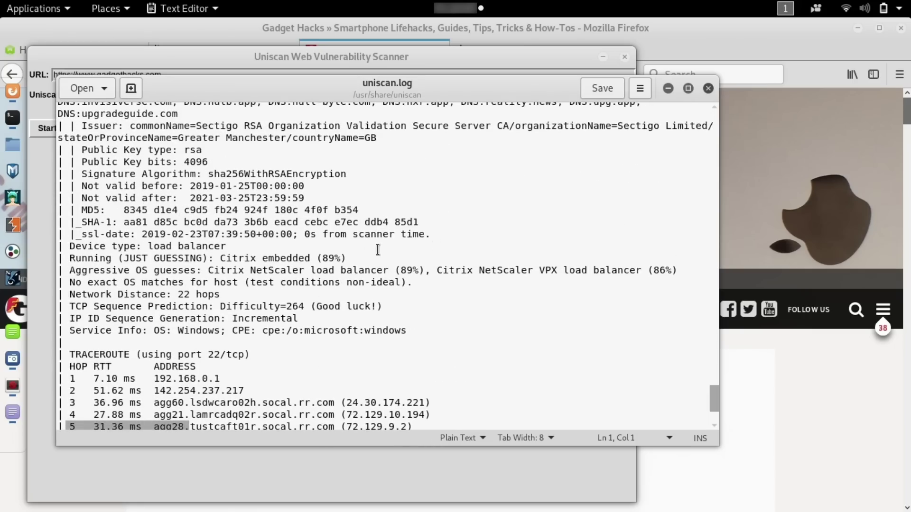
pyautogui.scroll(-7, 112, 283)
pyautogui.scroll(4, 223, 277)
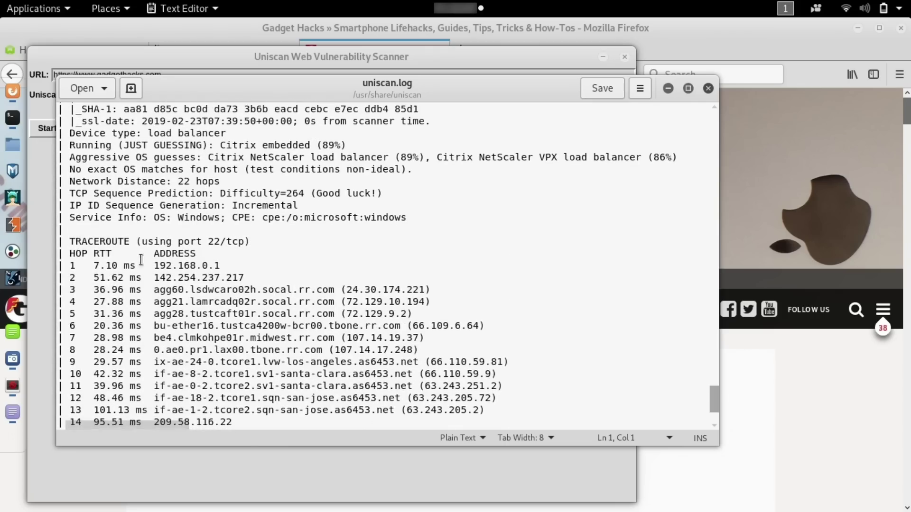
pyautogui.scroll(-7, 295, 340)
pyautogui.scroll(1, 218, 228)
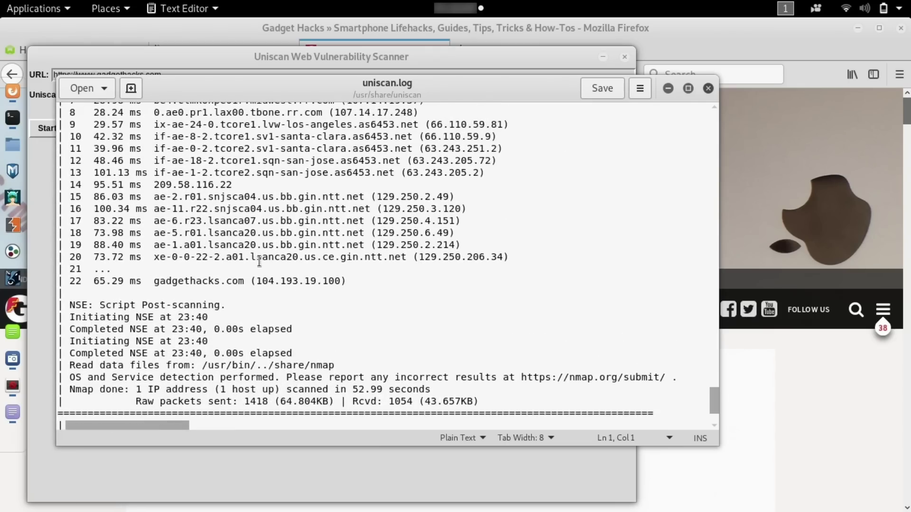